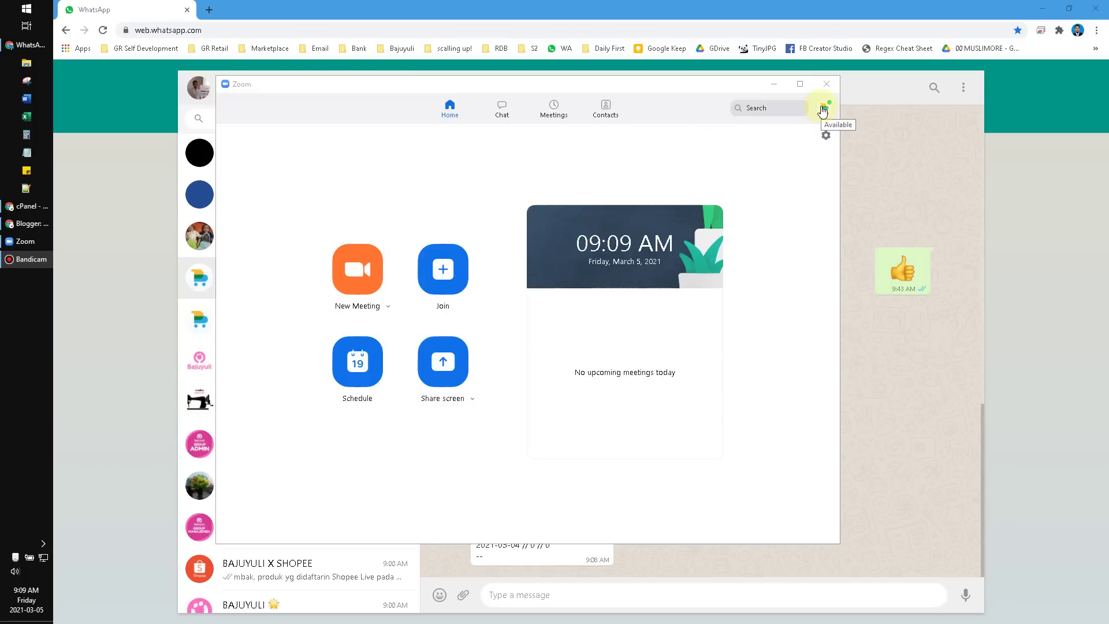
Show the account menu's BASIC badge with its 40-minute limit for meetings of 3+ people
{"action": "left_click", "coordinate": [825, 135]}
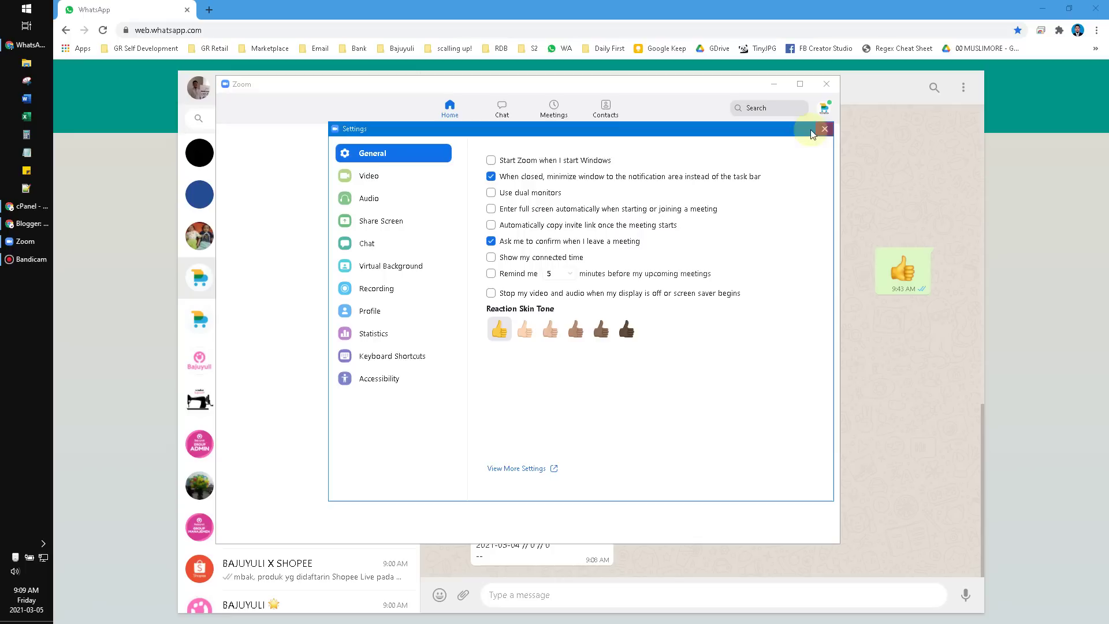
{"action": "left_click", "coordinate": [824, 128]}
{"action": "left_click", "coordinate": [824, 109]}
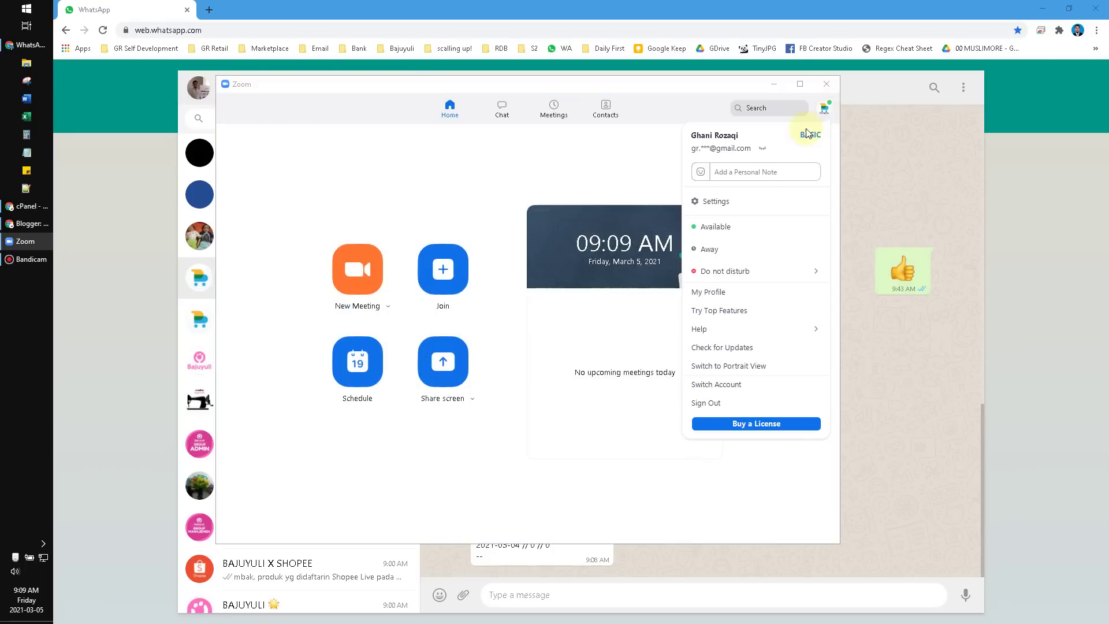
{"action": "mouse_move", "coordinate": [812, 144]}
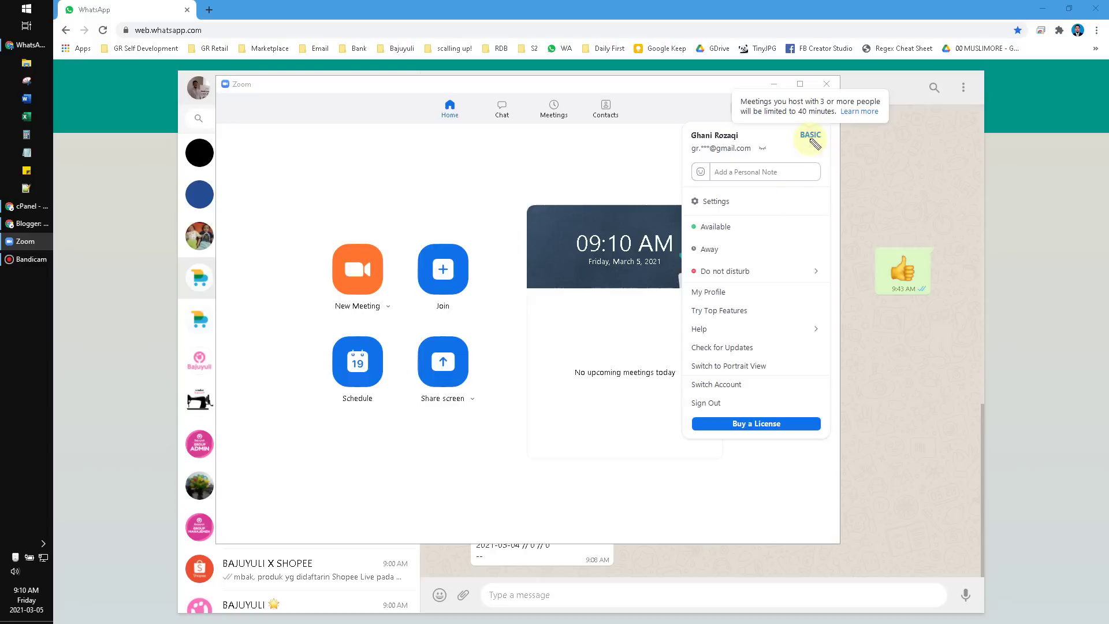
Reopen the account menu with the Basic plan badge
{"action": "left_click", "coordinate": [814, 144]}
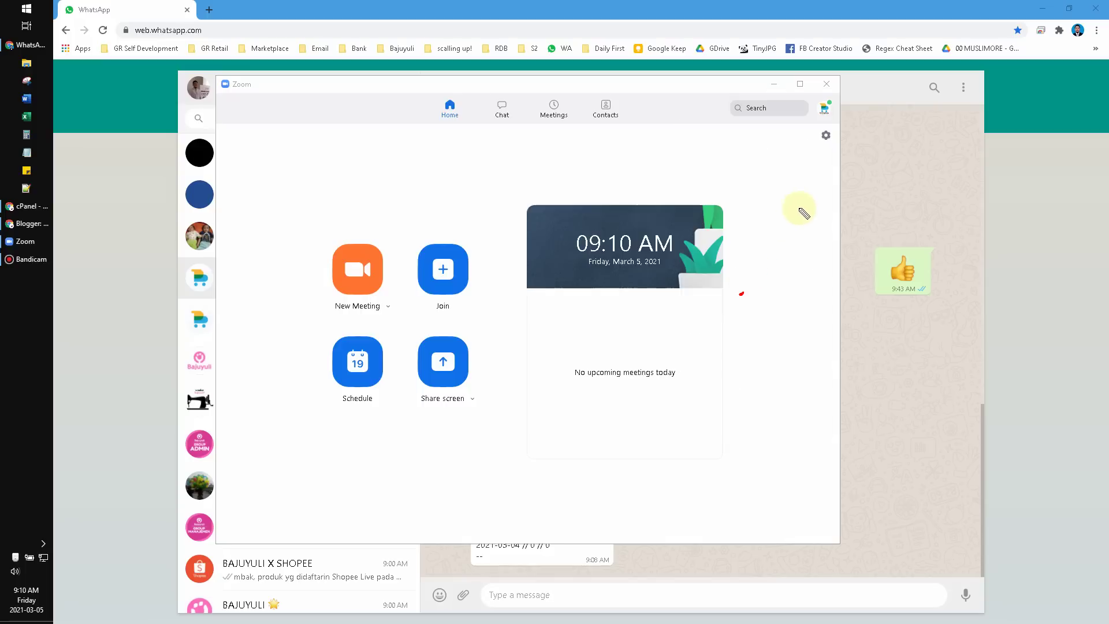
{"action": "left_click", "coordinate": [825, 137]}
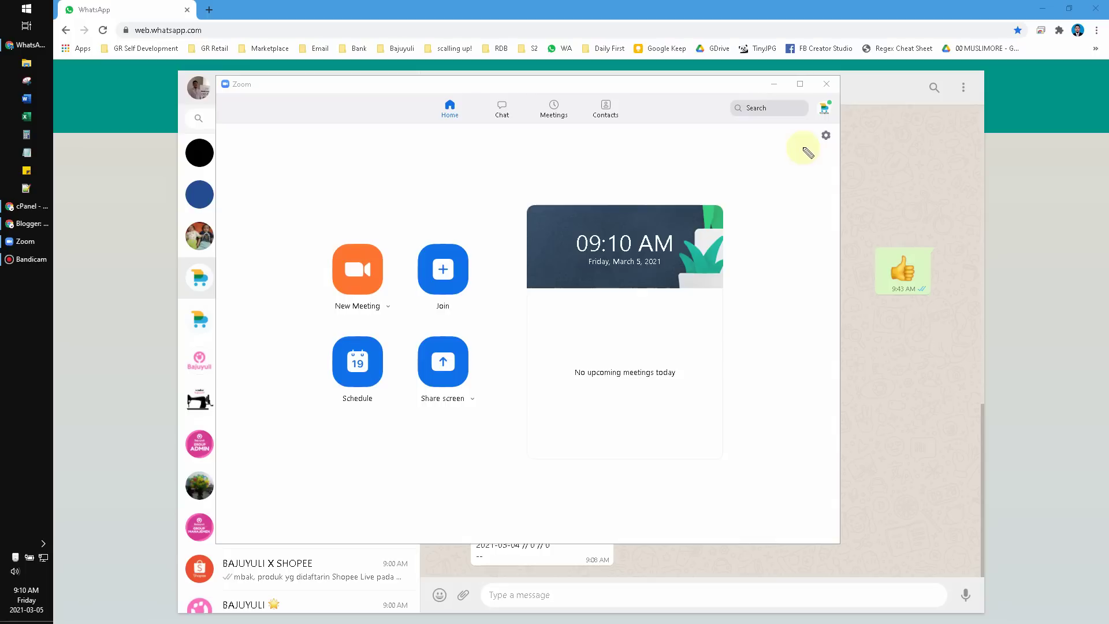
{"action": "left_click", "coordinate": [824, 108]}
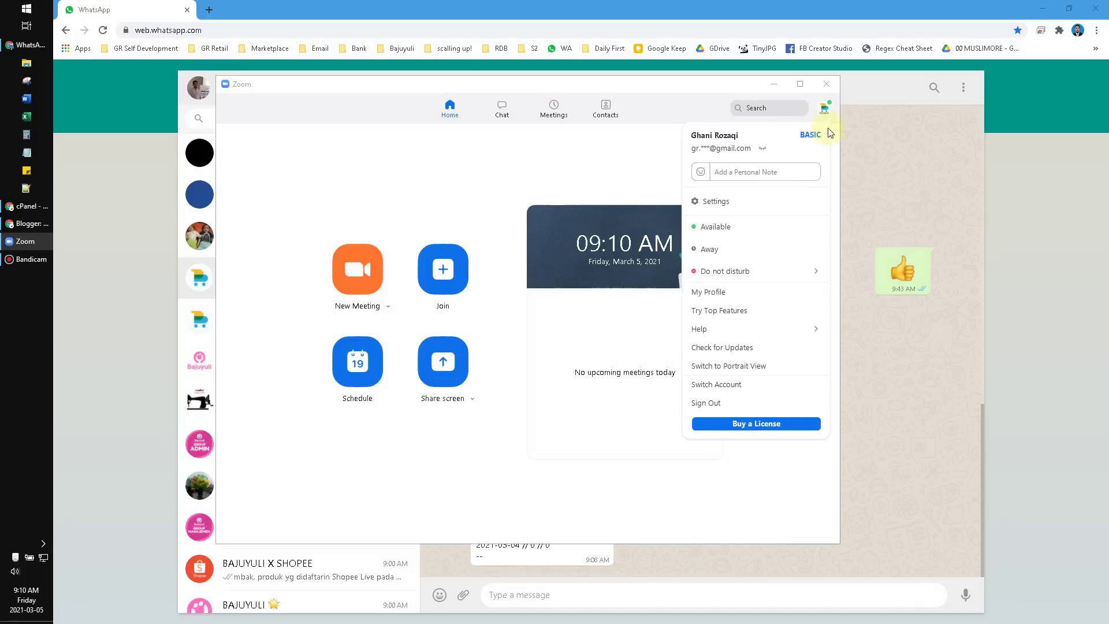
{"action": "mouse_move", "coordinate": [816, 137]}
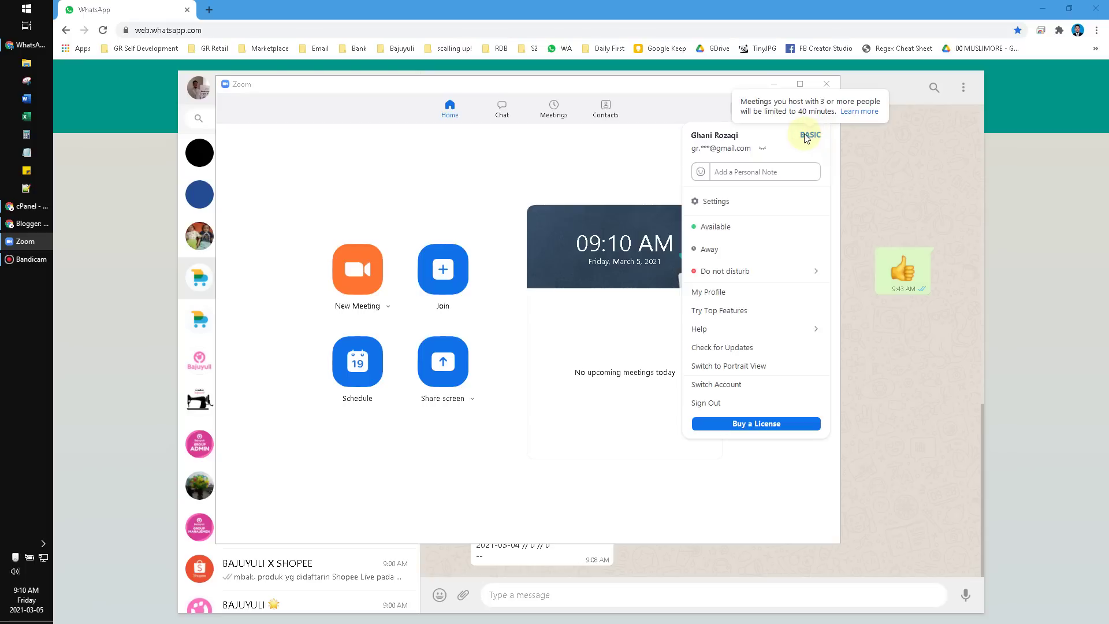
On the Profile settings page, choose Upgrade to Pro to launch the browser sign-in
{"action": "left_click", "coordinate": [763, 200]}
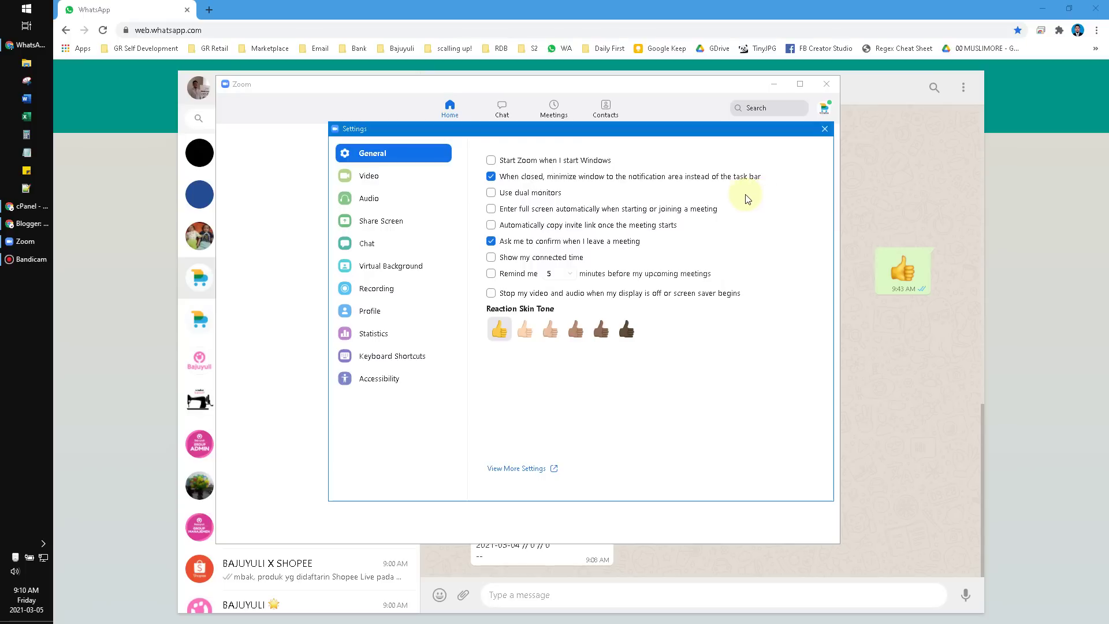
{"action": "left_click", "coordinate": [384, 310]}
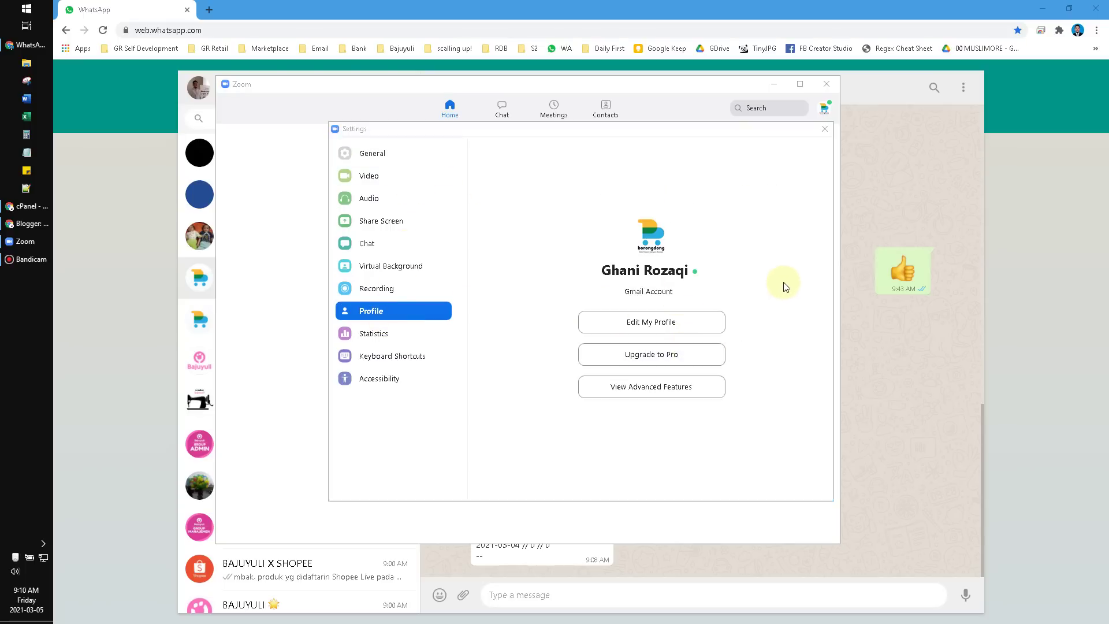
{"action": "mouse_move", "coordinate": [796, 264]}
{"action": "left_mouse_down"}
{"action": "mouse_move", "coordinate": [756, 346]}
{"action": "mouse_move", "coordinate": [726, 353]}
{"action": "mouse_move", "coordinate": [740, 340]}
{"action": "left_mouse_up"}
{"action": "mouse_move", "coordinate": [561, 335]}
{"action": "left_mouse_down"}
{"action": "mouse_move", "coordinate": [558, 350]}
{"action": "mouse_move", "coordinate": [735, 369]}
{"action": "mouse_move", "coordinate": [668, 323]}
{"action": "mouse_move", "coordinate": [566, 331]}
{"action": "left_mouse_up"}
{"action": "key", "text": "Escape"}
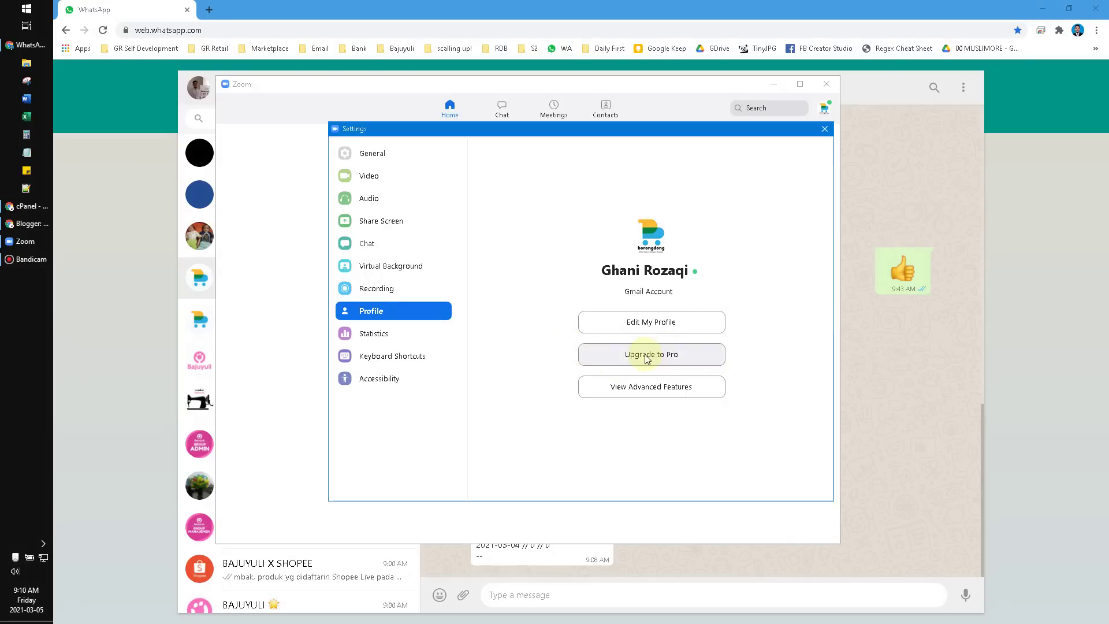
{"action": "left_click", "coordinate": [639, 344]}
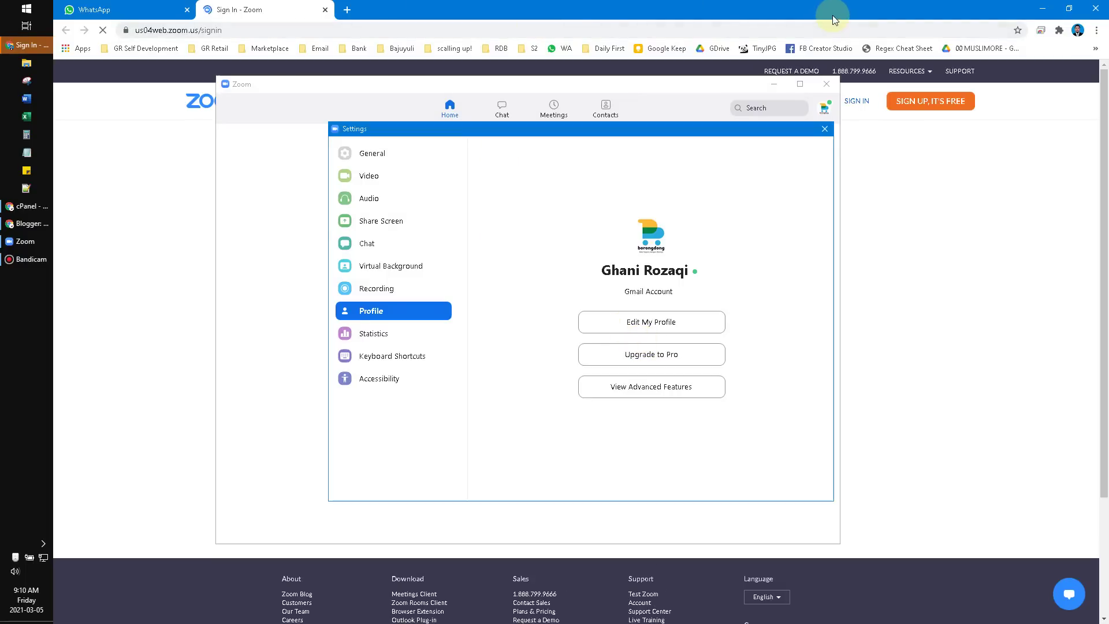
Minimize the Zoom app and sign in to the Zoom web portal with Google
{"action": "left_click", "coordinate": [824, 129]}
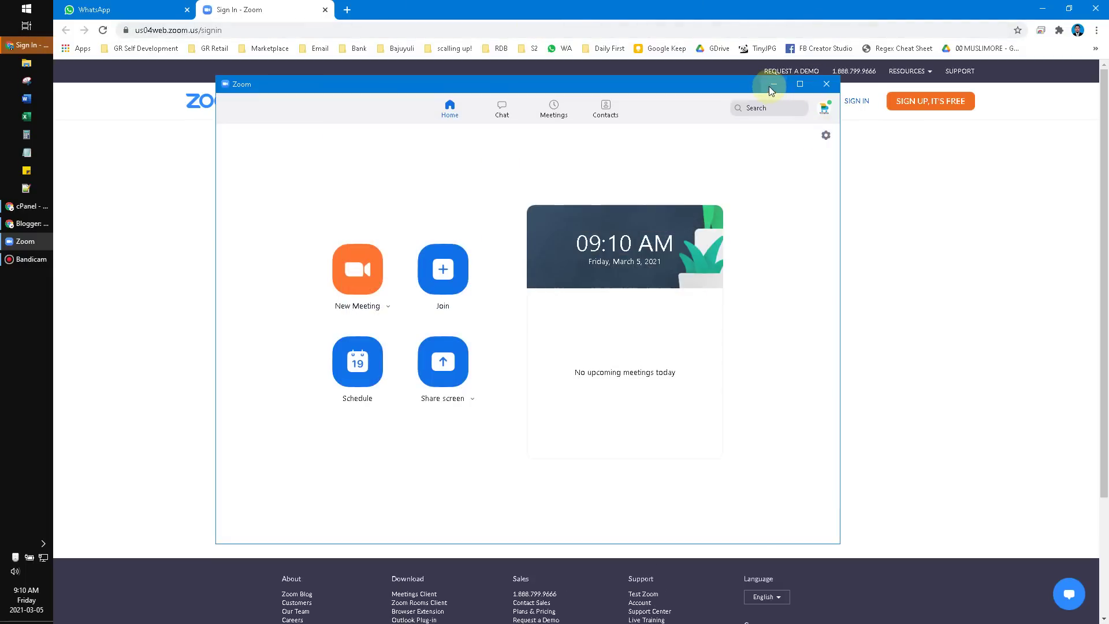
{"action": "left_click", "coordinate": [772, 84]}
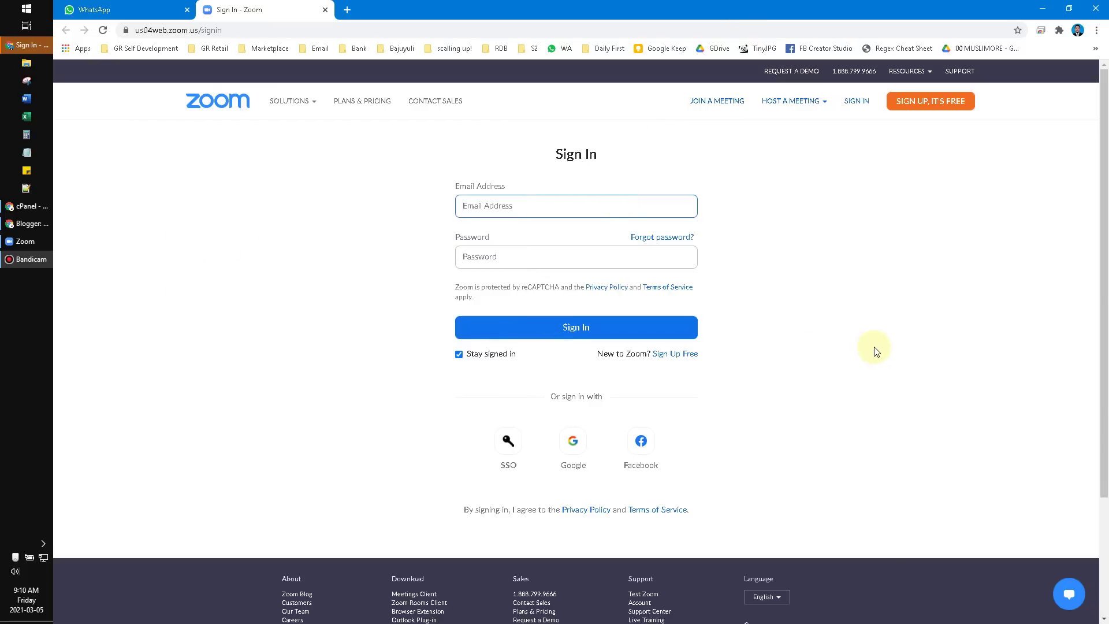
{"action": "left_click", "coordinate": [843, 358]}
{"action": "left_click", "coordinate": [501, 208]}
{"action": "left_click", "coordinate": [911, 240]}
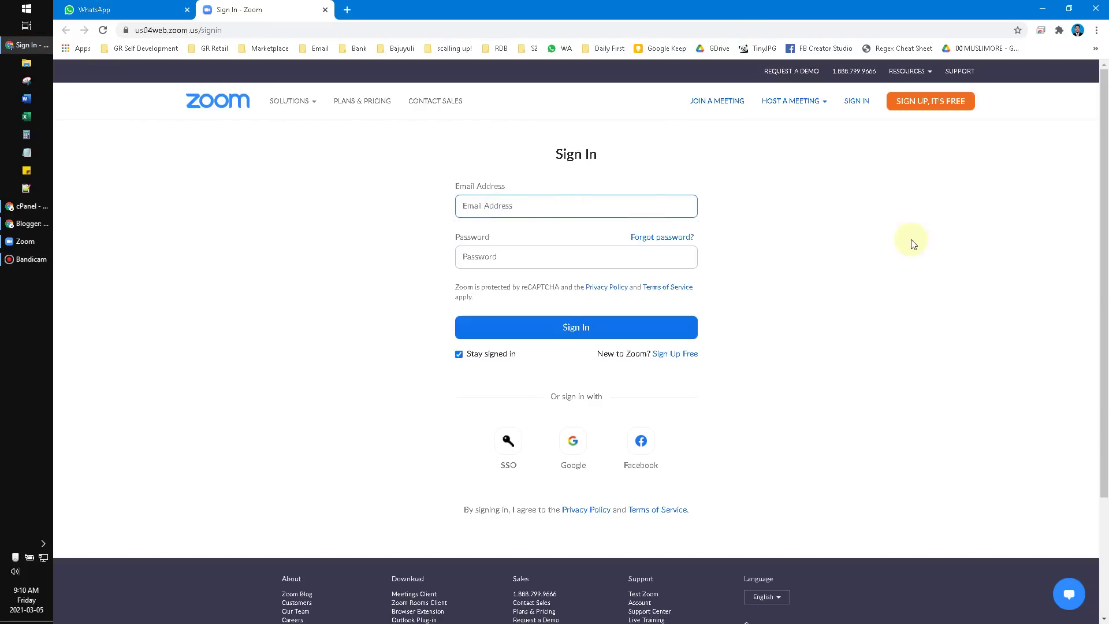
{"action": "mouse_move", "coordinate": [410, 346]}
{"action": "left_mouse_down"}
{"action": "mouse_move", "coordinate": [346, 74]}
{"action": "mouse_move", "coordinate": [282, 41]}
{"action": "left_mouse_up"}
{"action": "key", "text": "Escape"}
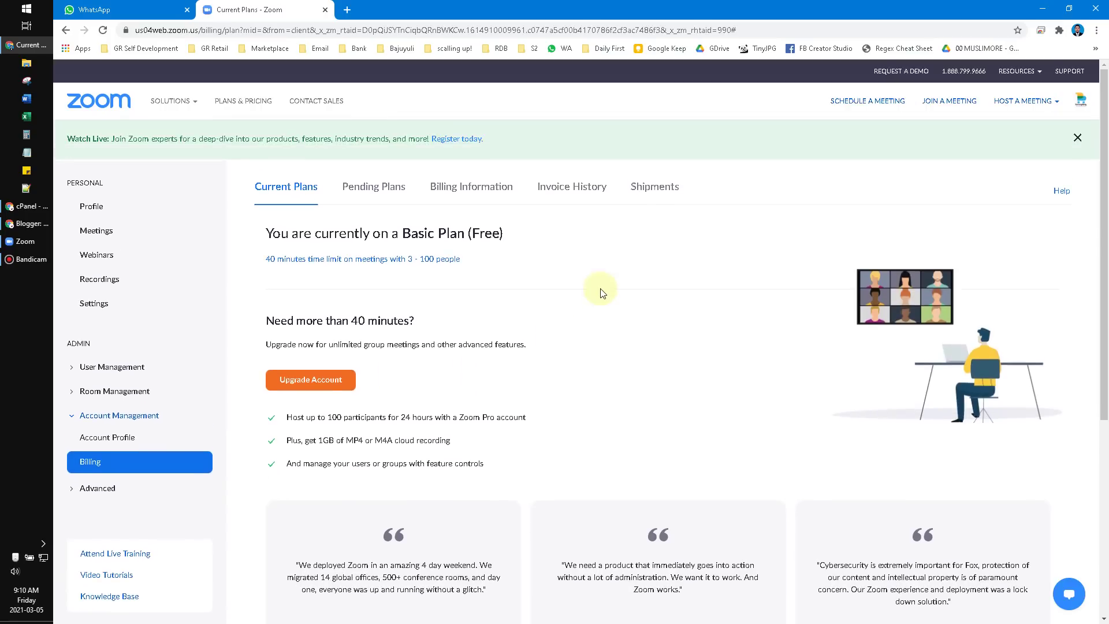
On Billing > Current Plans, start Upgrade Account for the free Basic plan
{"action": "scroll", "coordinate": [543, 301], "scroll_direction": "down", "scroll_amount": 2}
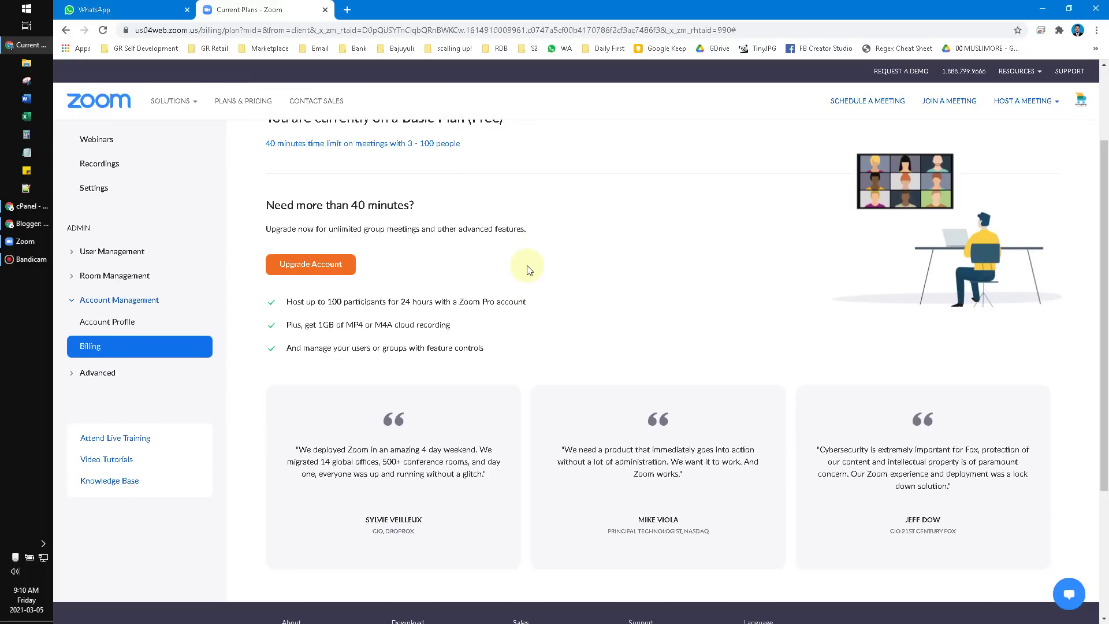
{"action": "mouse_move", "coordinate": [525, 257]}
{"action": "left_mouse_down"}
{"action": "mouse_move", "coordinate": [381, 288]}
{"action": "mouse_move", "coordinate": [393, 315]}
{"action": "left_mouse_up"}
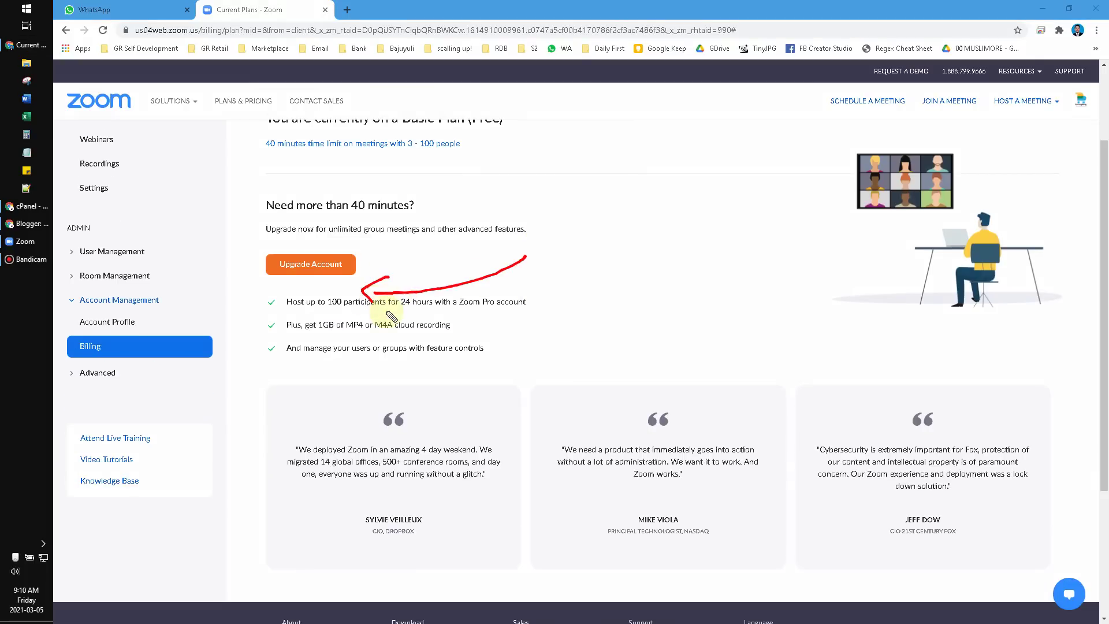
{"action": "left_click_drag", "start_coordinate": [365, 259], "coordinate": [332, 246]}
{"action": "left_click", "coordinate": [283, 263]}
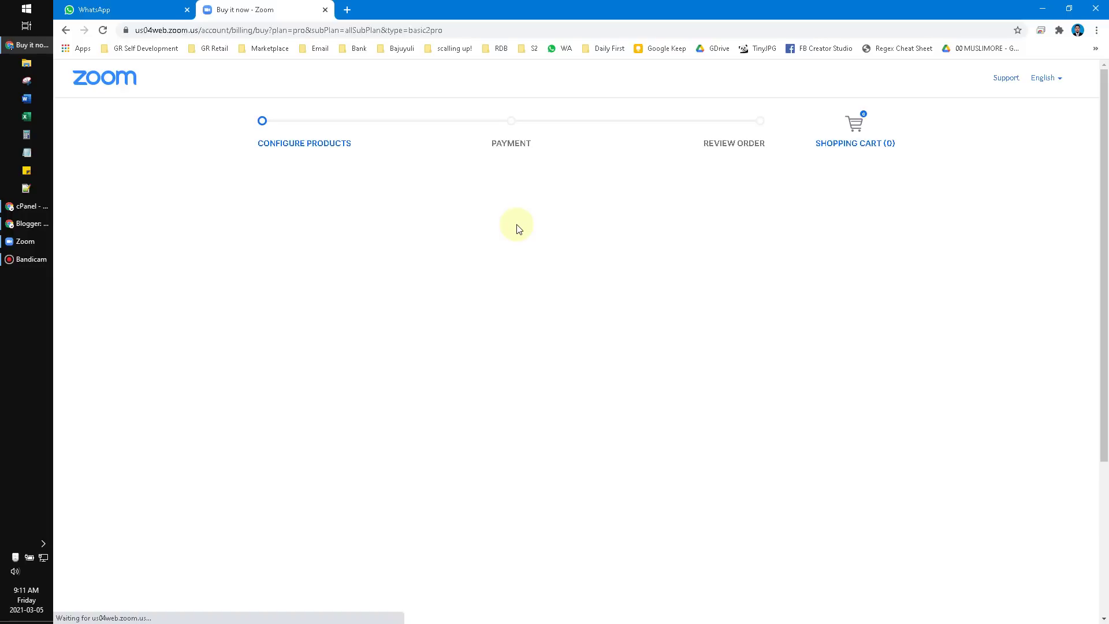
Review the Configure Products page with 1 Pro license on annual billing ($149.90)
{"action": "scroll", "coordinate": [676, 300], "scroll_direction": "down", "scroll_amount": 2}
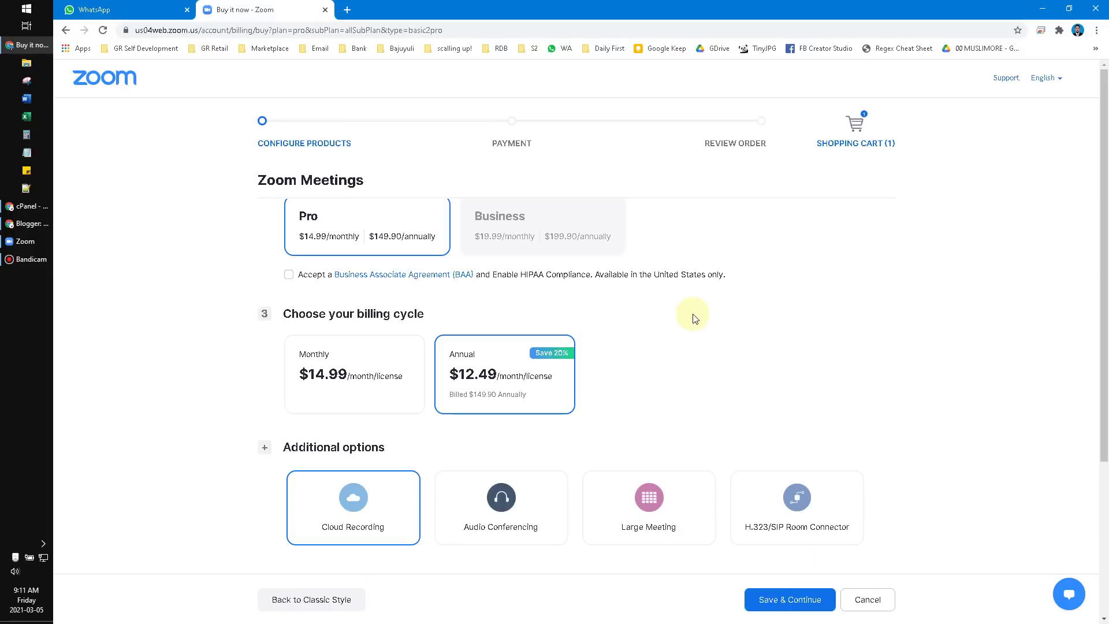
{"action": "scroll", "coordinate": [714, 327], "scroll_direction": "down", "scroll_amount": 1}
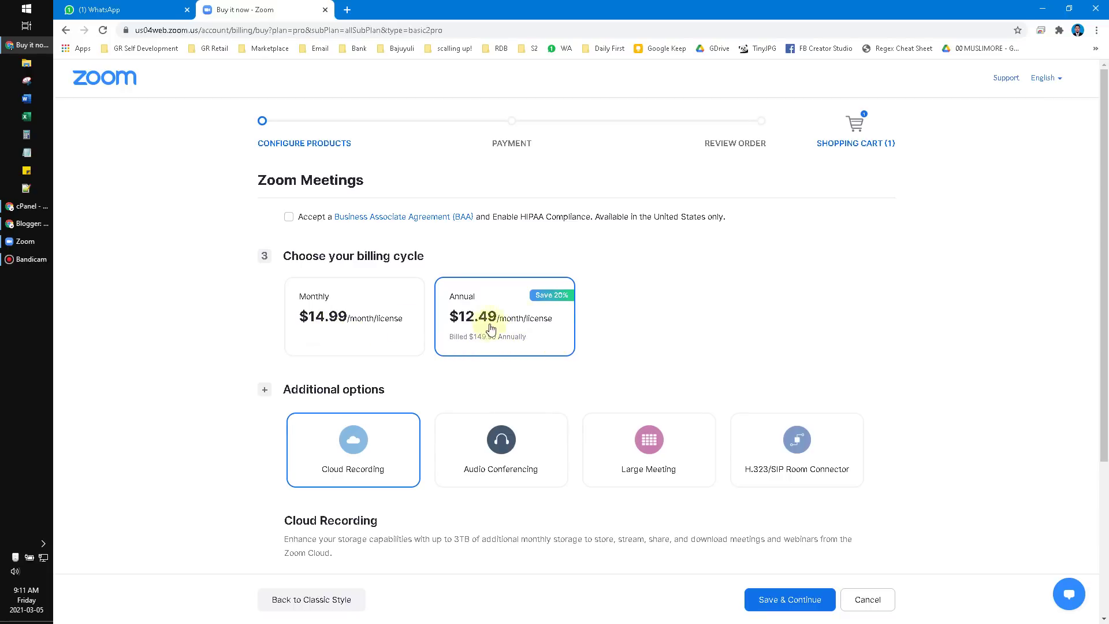
{"action": "scroll", "coordinate": [621, 329], "scroll_direction": "up", "scroll_amount": 2}
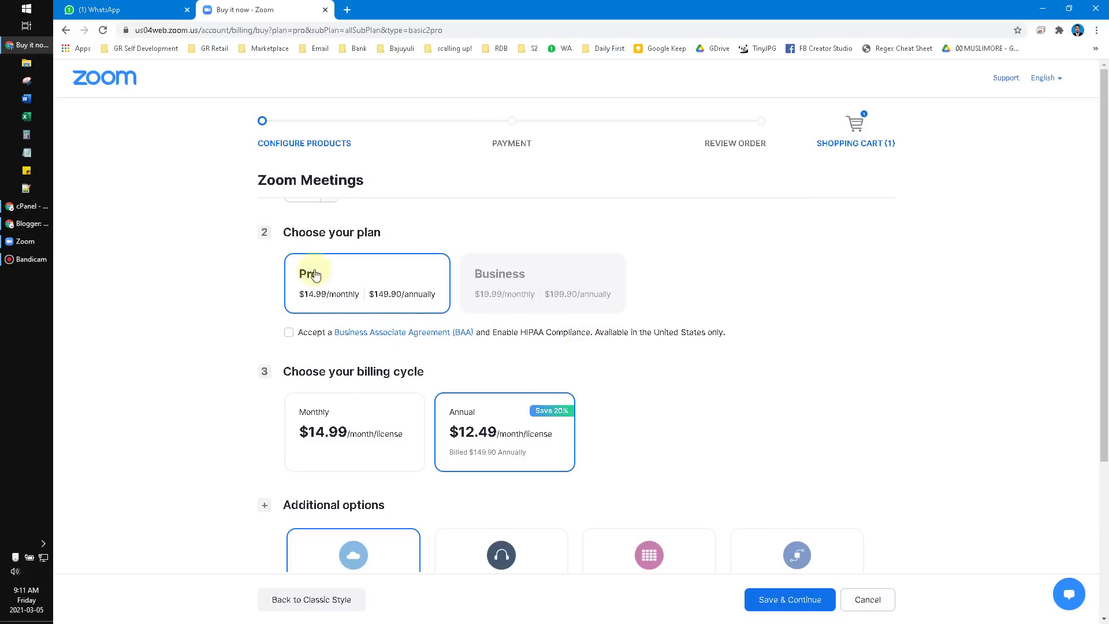
{"action": "scroll", "coordinate": [364, 300], "scroll_direction": "up", "scroll_amount": 1}
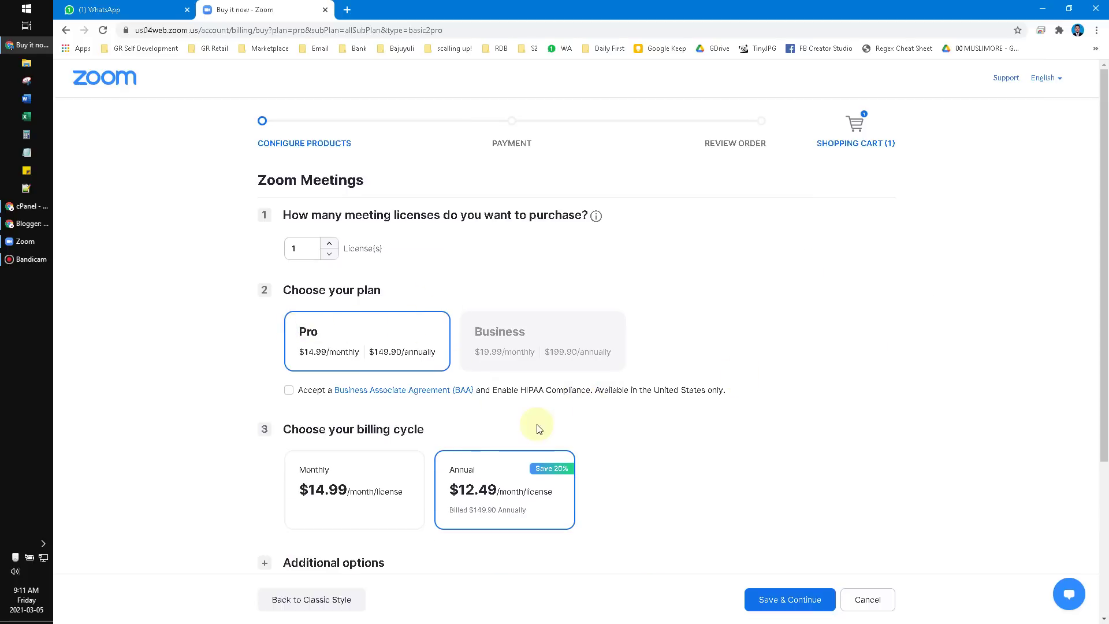
{"action": "scroll", "coordinate": [497, 424], "scroll_direction": "down", "scroll_amount": 5}
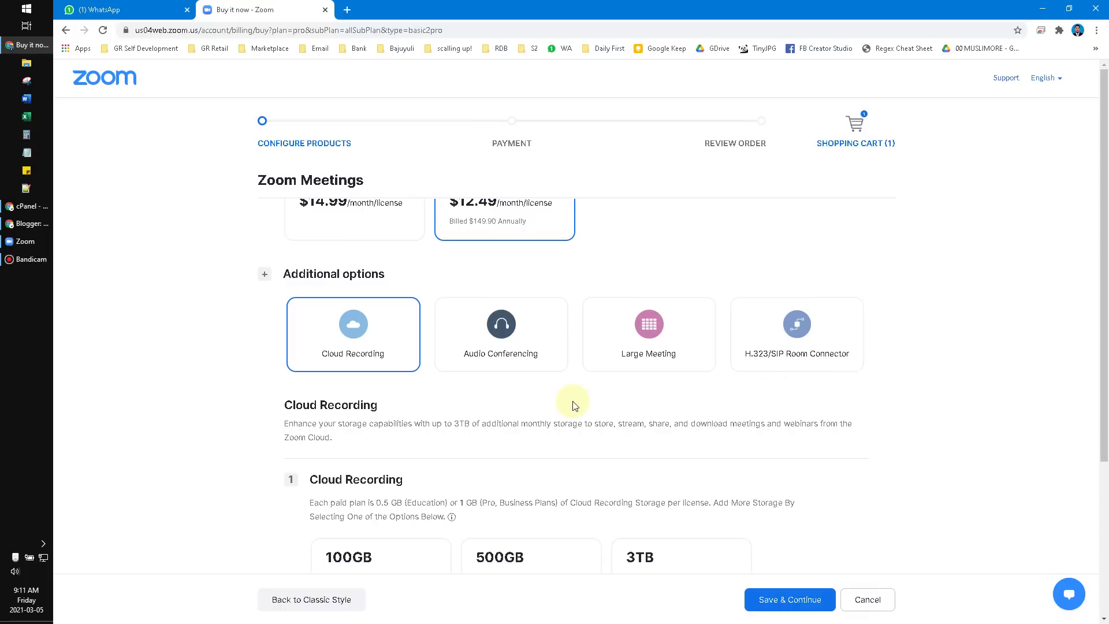
{"action": "scroll", "coordinate": [522, 404], "scroll_direction": "down", "scroll_amount": 1}
{"action": "scroll", "coordinate": [520, 406], "scroll_direction": "down", "scroll_amount": 2}
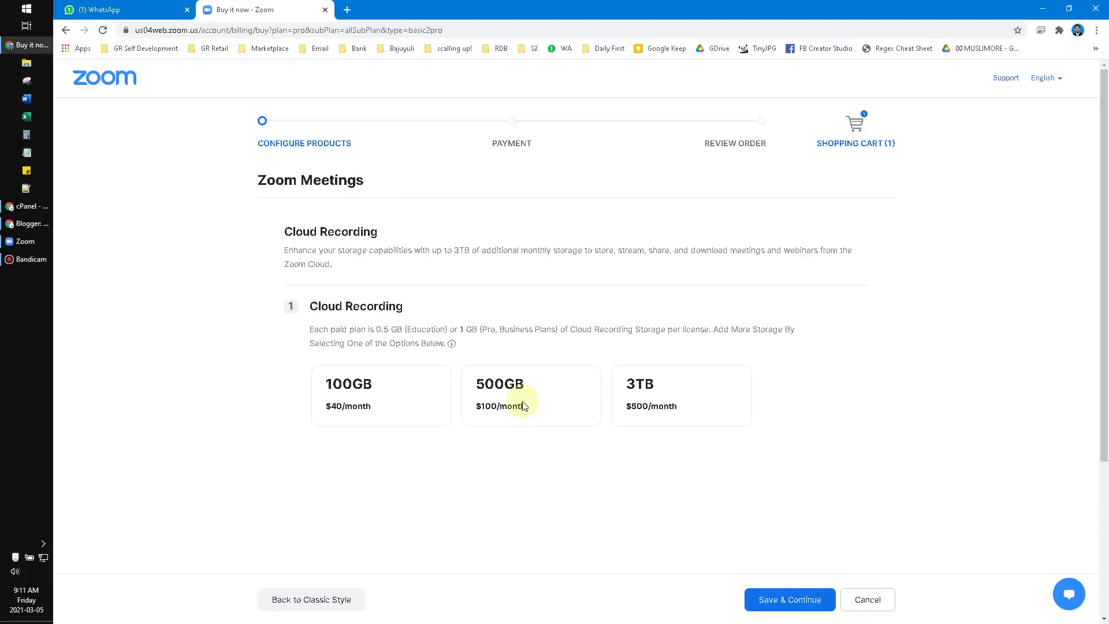
{"action": "scroll", "coordinate": [425, 398], "scroll_direction": "up", "scroll_amount": 7}
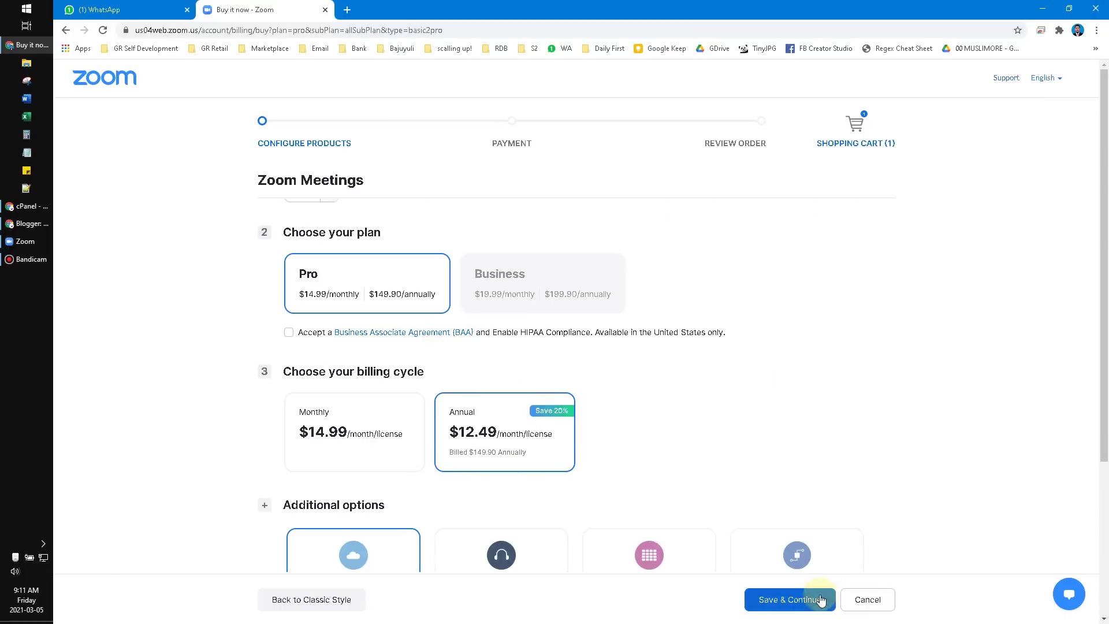
{"action": "scroll", "coordinate": [612, 381], "scroll_direction": "up", "scroll_amount": 1}
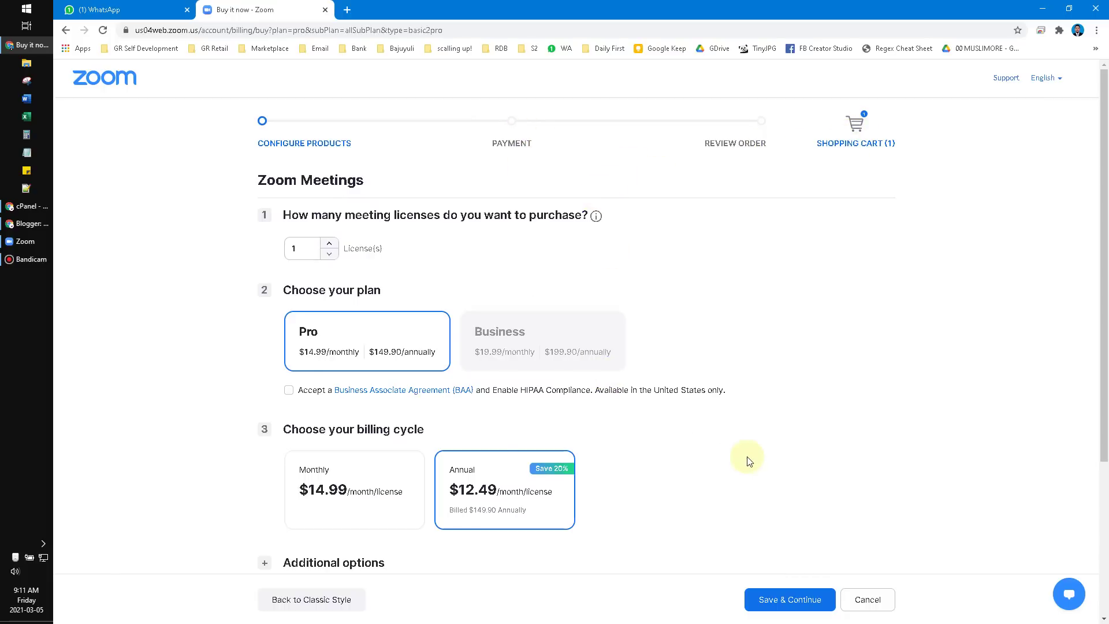
Save the plan, decline the Bundle & Save offer, and continue with only Zoom Meetings
{"action": "scroll", "coordinate": [748, 458], "scroll_direction": "down", "scroll_amount": 6}
{"action": "scroll", "coordinate": [749, 459], "scroll_direction": "down", "scroll_amount": 2}
{"action": "left_click", "coordinate": [788, 600]}
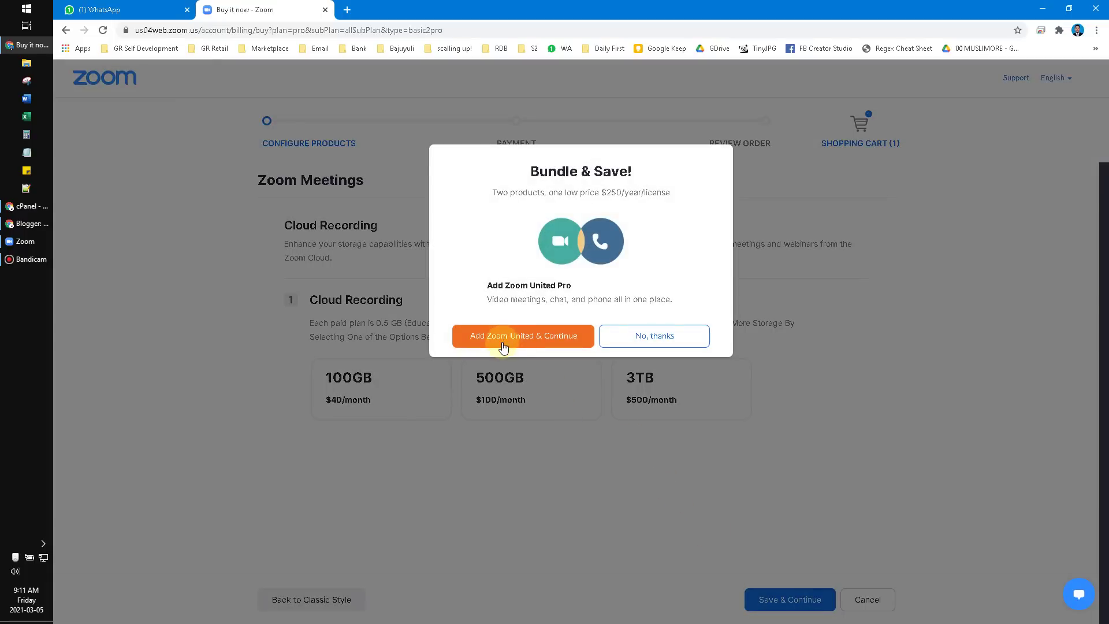
{"action": "left_click", "coordinate": [642, 333]}
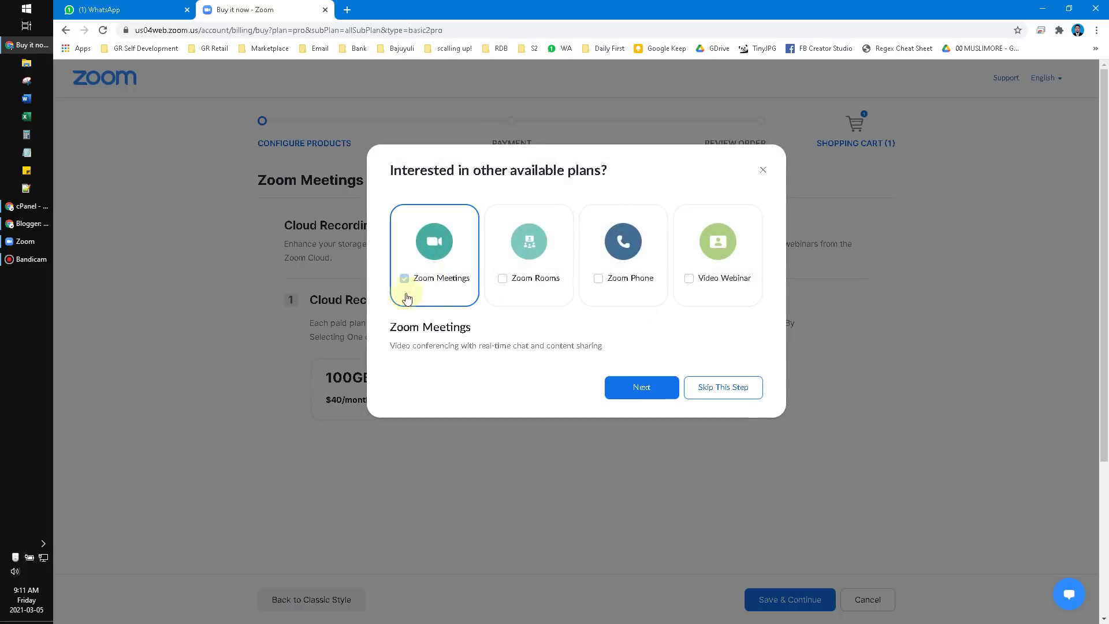
{"action": "left_click", "coordinate": [670, 393]}
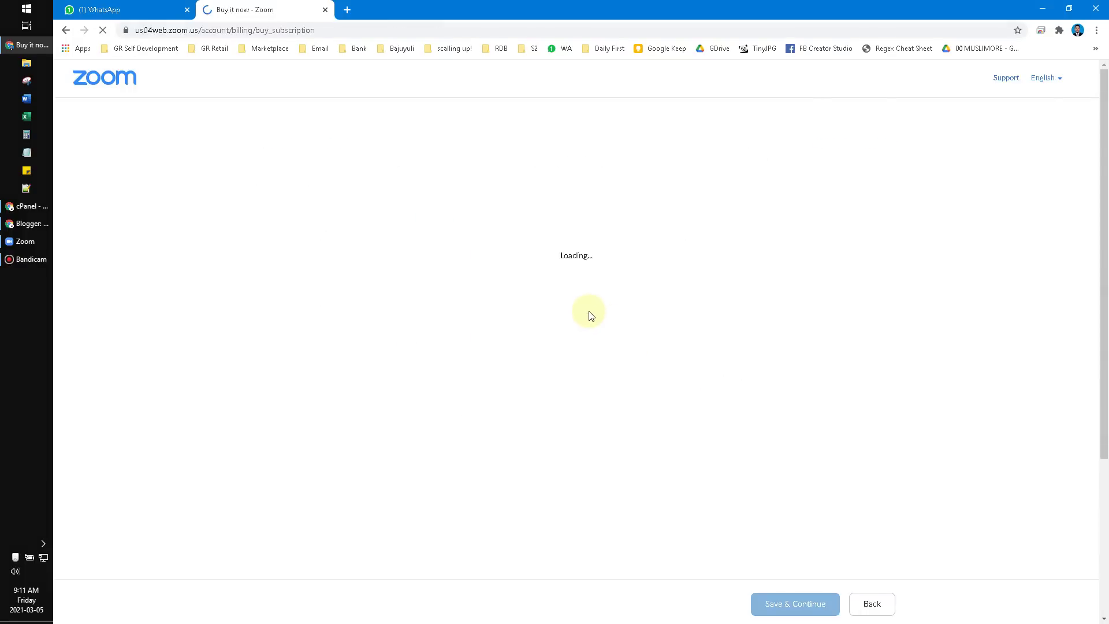
Keep card as the payment method after briefly selecting PayPal
{"action": "scroll", "coordinate": [762, 342], "scroll_direction": "down", "scroll_amount": 3}
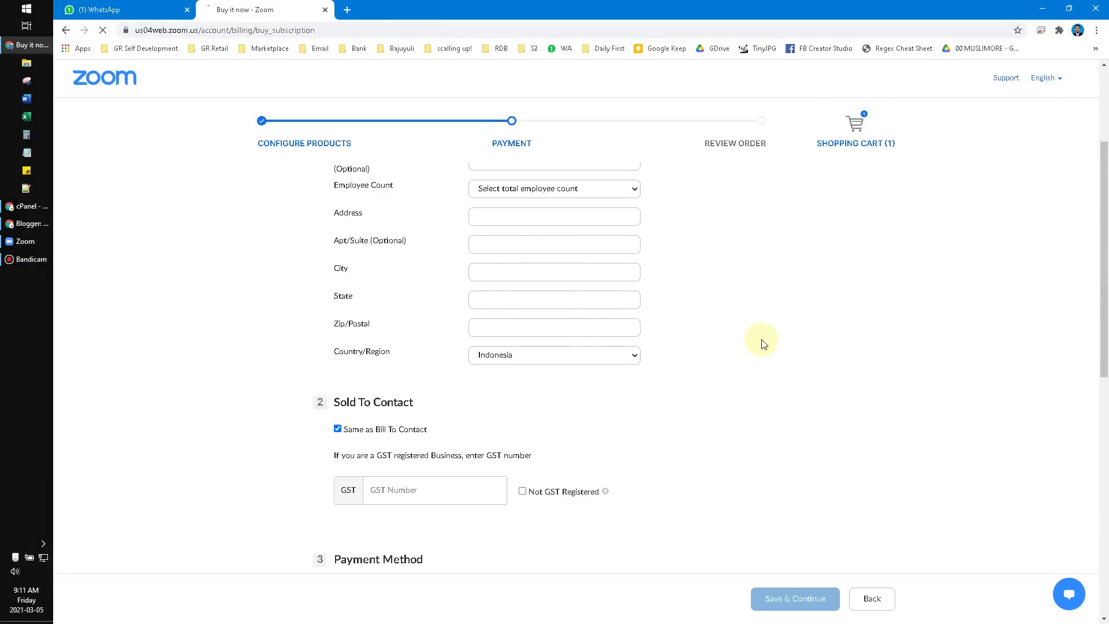
{"action": "scroll", "coordinate": [751, 343], "scroll_direction": "down", "scroll_amount": 2}
{"action": "scroll", "coordinate": [450, 399], "scroll_direction": "down", "scroll_amount": 1}
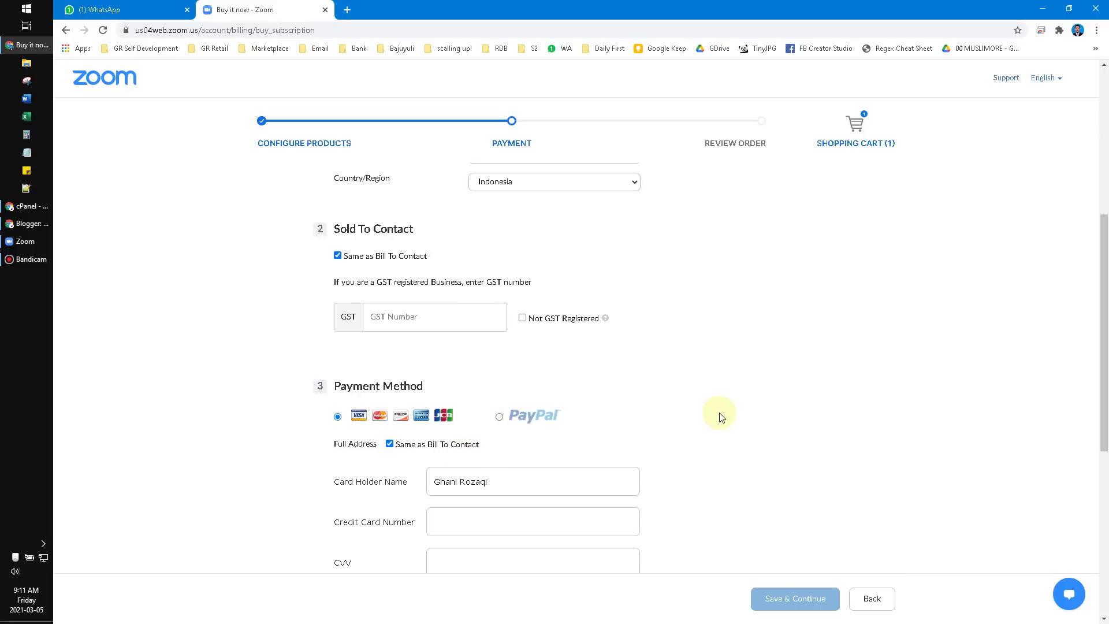
{"action": "scroll", "coordinate": [716, 417], "scroll_direction": "down", "scroll_amount": 5}
{"action": "scroll", "coordinate": [629, 426], "scroll_direction": "up", "scroll_amount": 4}
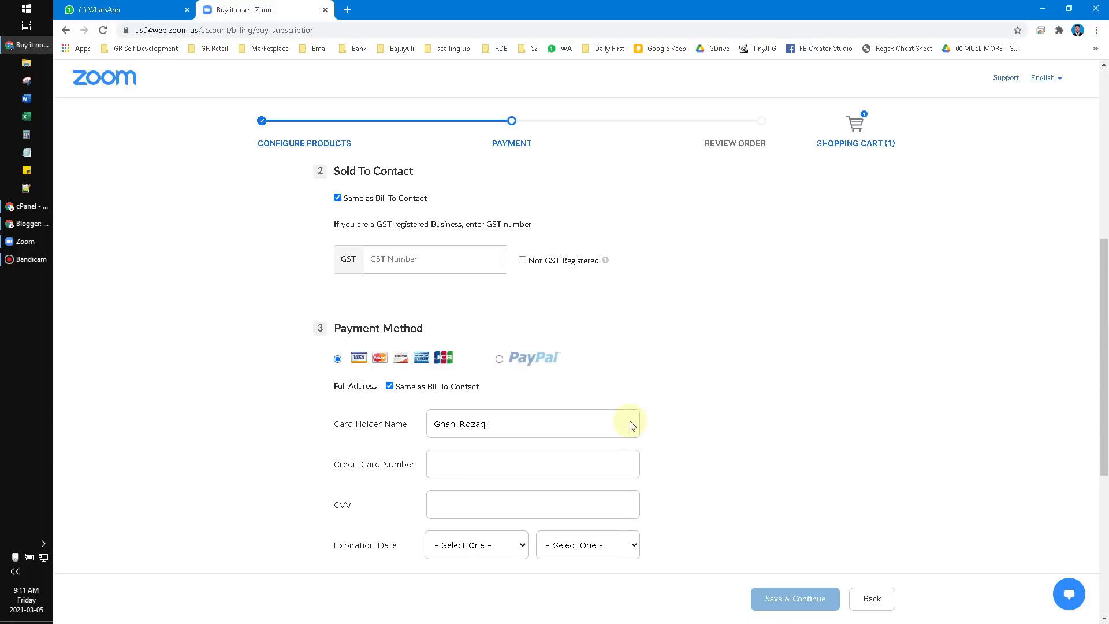
{"action": "scroll", "coordinate": [631, 425], "scroll_direction": "up", "scroll_amount": 6}
{"action": "scroll", "coordinate": [766, 396], "scroll_direction": "down", "scroll_amount": 6}
{"action": "scroll", "coordinate": [749, 407], "scroll_direction": "down", "scroll_amount": 1}
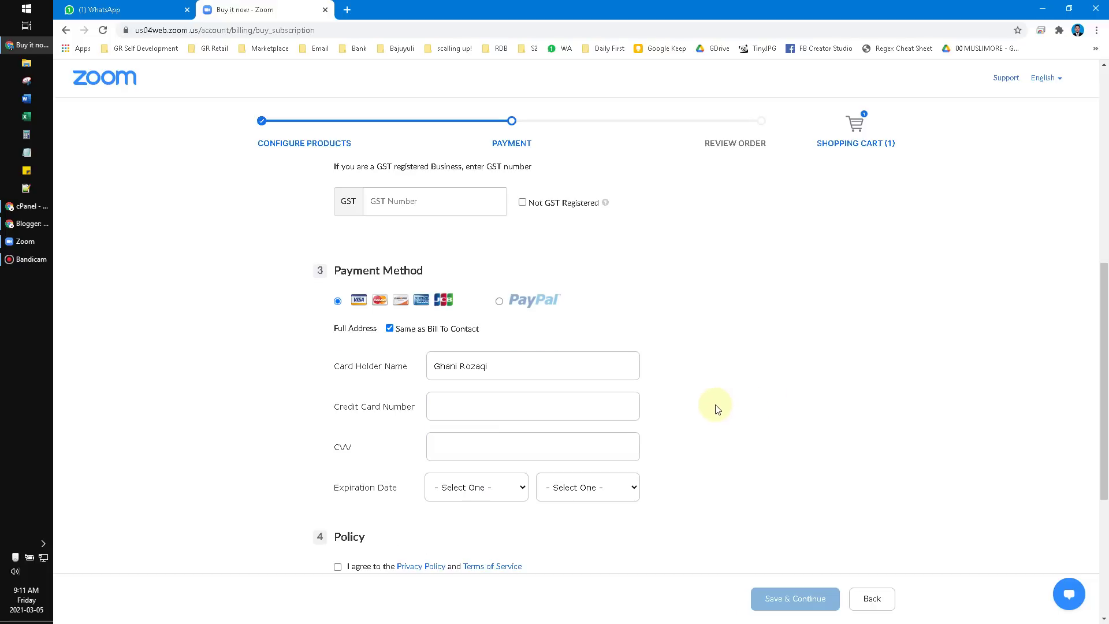
{"action": "left_click", "coordinate": [499, 302]}
{"action": "left_click", "coordinate": [338, 300]}
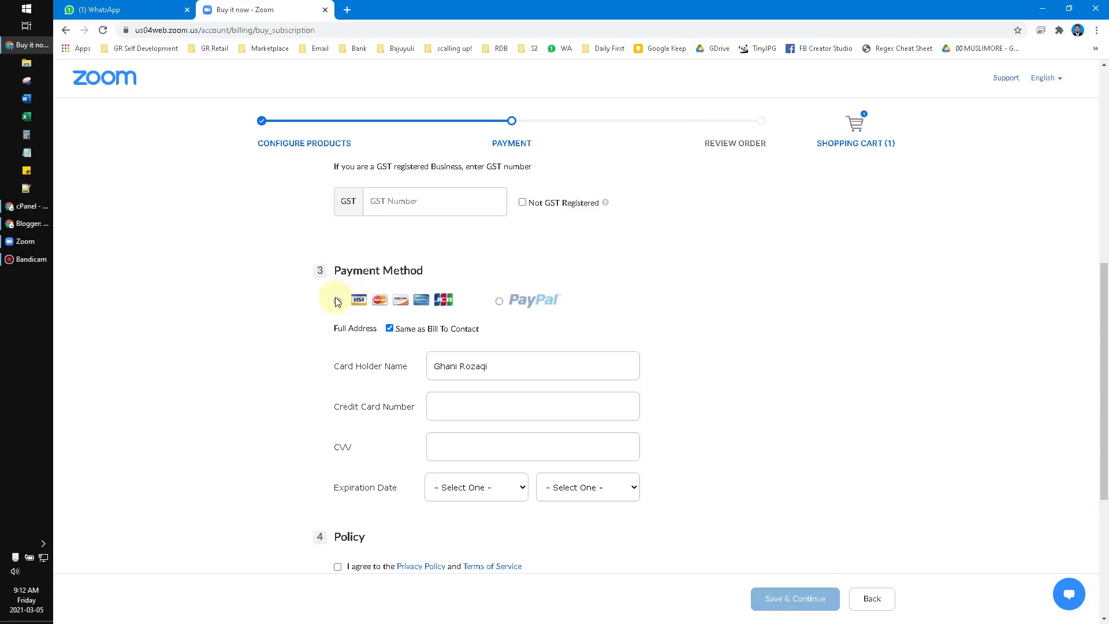
Agree to the Privacy Policy and Terms of Service
{"action": "scroll", "coordinate": [738, 353], "scroll_direction": "down", "scroll_amount": 3}
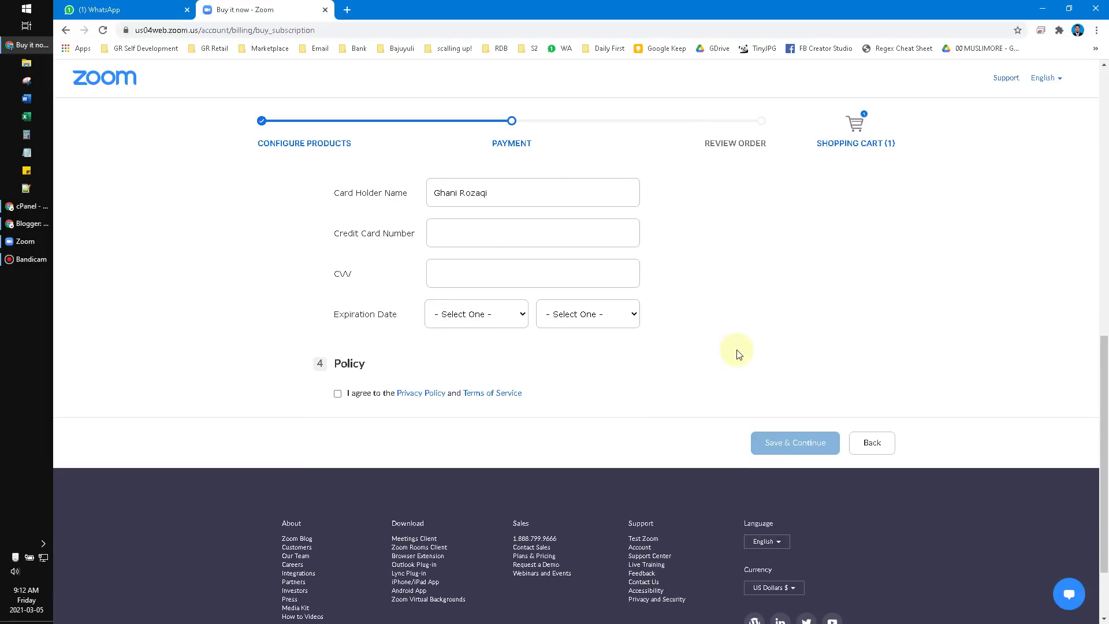
{"action": "scroll", "coordinate": [738, 353], "scroll_direction": "up", "scroll_amount": 3}
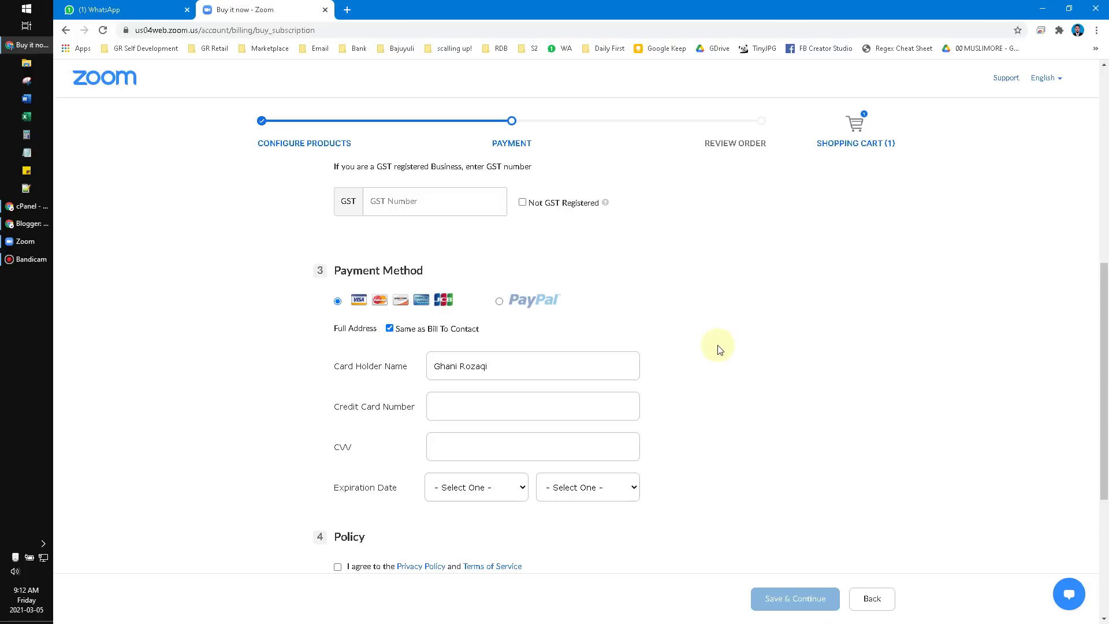
{"action": "scroll", "coordinate": [714, 346], "scroll_direction": "up", "scroll_amount": 8}
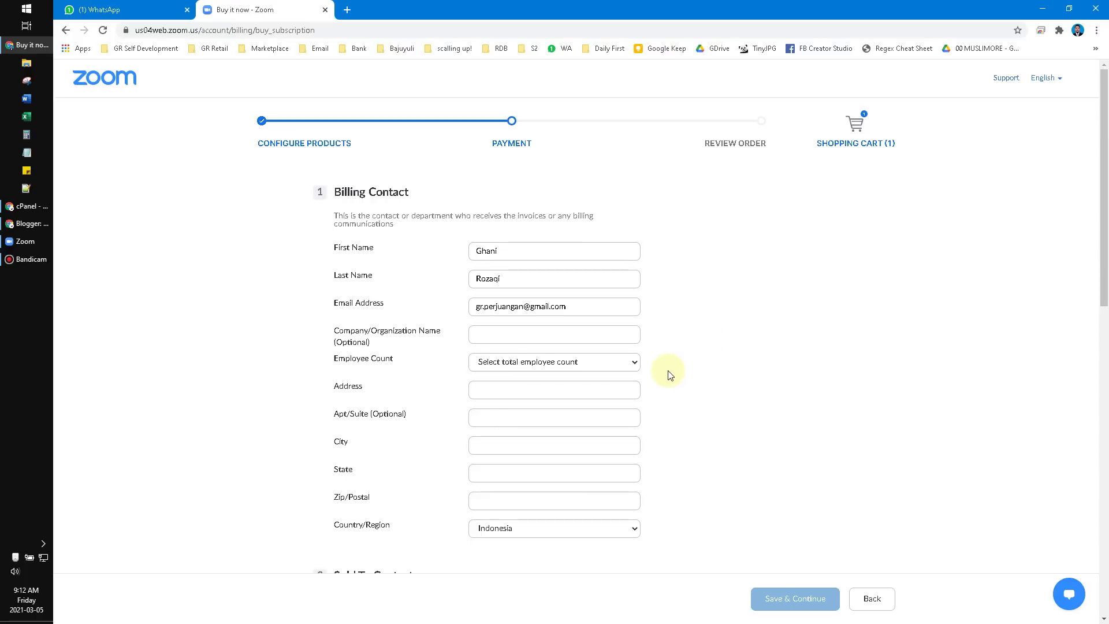
{"action": "scroll", "coordinate": [660, 349], "scroll_direction": "down", "scroll_amount": 9}
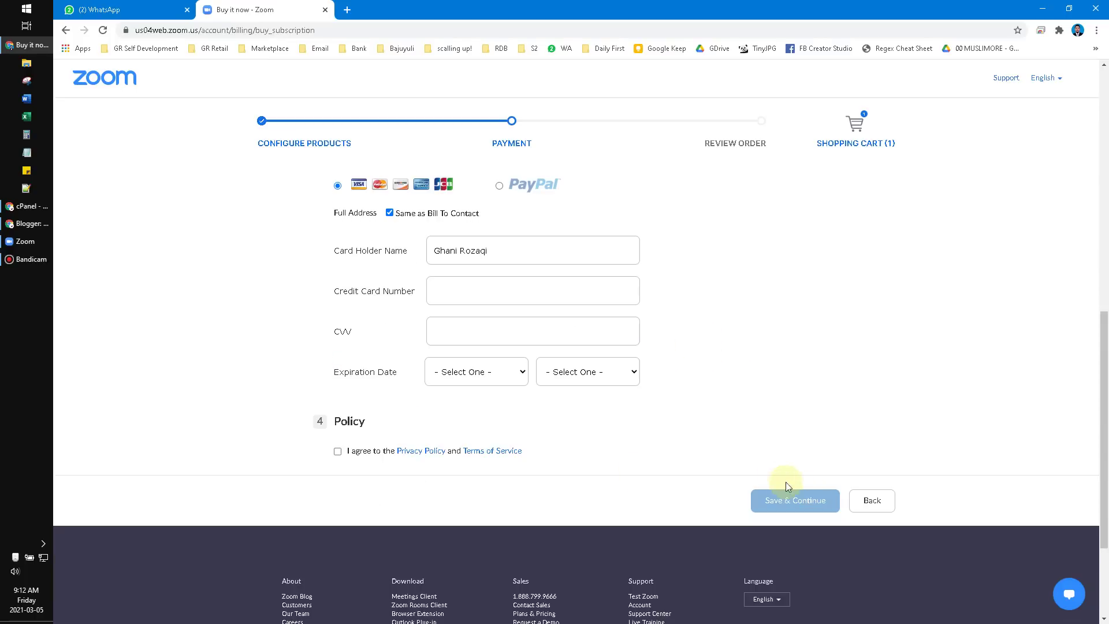
{"action": "left_click", "coordinate": [338, 451]}
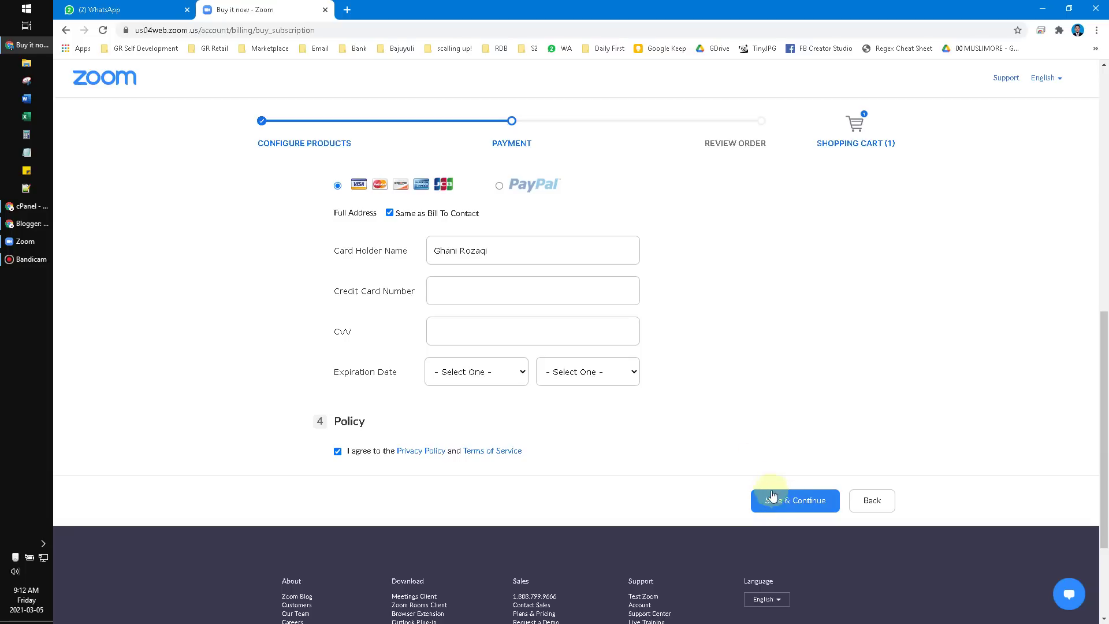
{"action": "scroll", "coordinate": [783, 231], "scroll_direction": "up", "scroll_amount": 3}
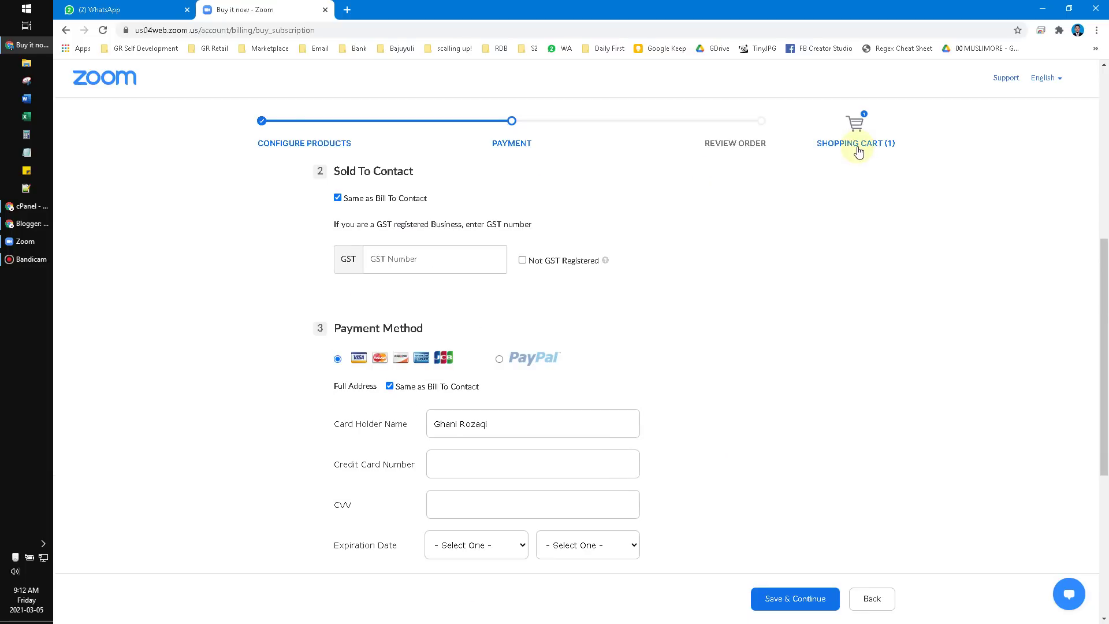